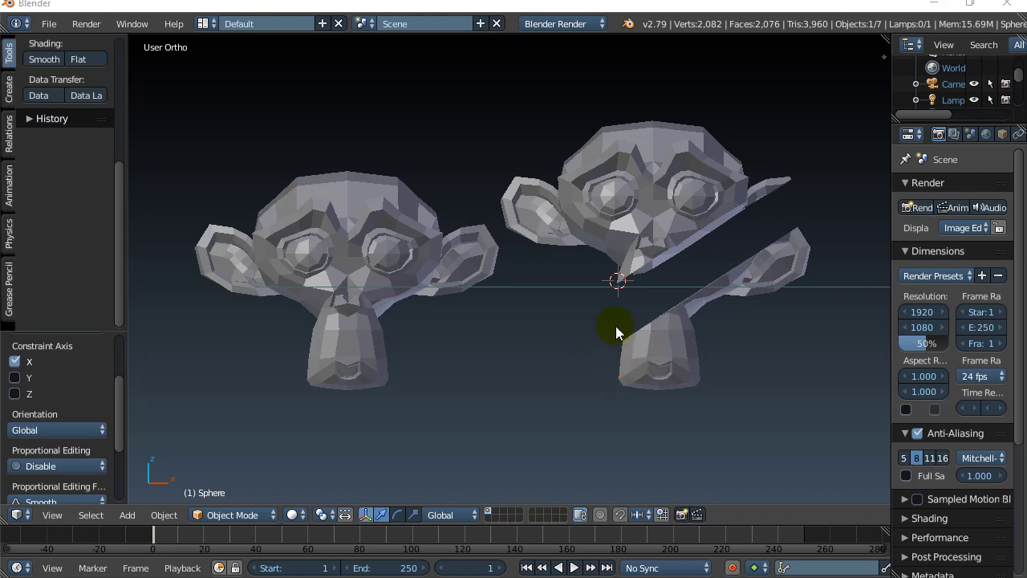
- Orbit the viewport to a level side-on view of Sphere.001
{"action": "middle_click_drag", "start_coordinate": [615, 325], "coordinate": [527, 356]}
- Move Sphere.001 left along X, away from the other sphere, and frame it in orthographic view
{"action": "right_click", "coordinate": [703, 282]}
{"action": "left_click_drag", "start_coordinate": [704, 281], "coordinate": [315, 325]}
{"action": "middle_click_drag", "start_coordinate": [315, 325], "coordinate": [371, 393]}
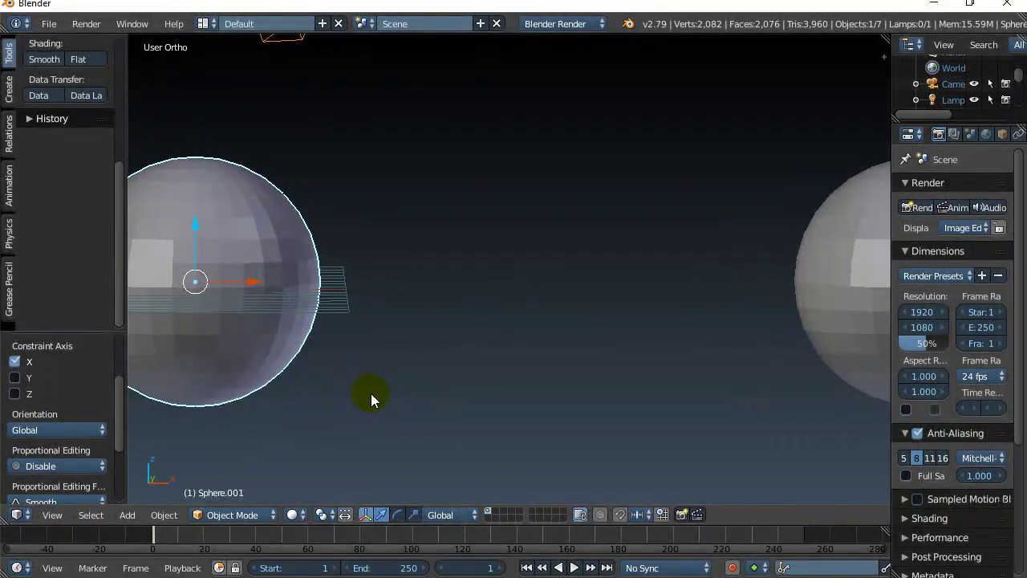
{"action": "key", "text": "KP_Decimal"}
{"action": "scroll", "coordinate": [386, 390], "scroll_direction": "down", "scroll_amount": 2}
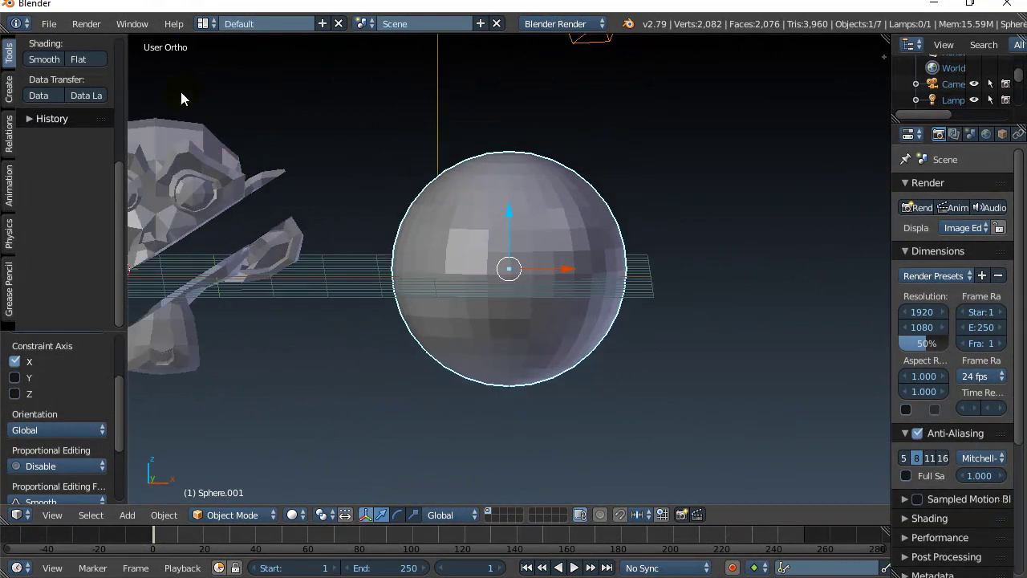
{"action": "key", "text": "KP_5"}
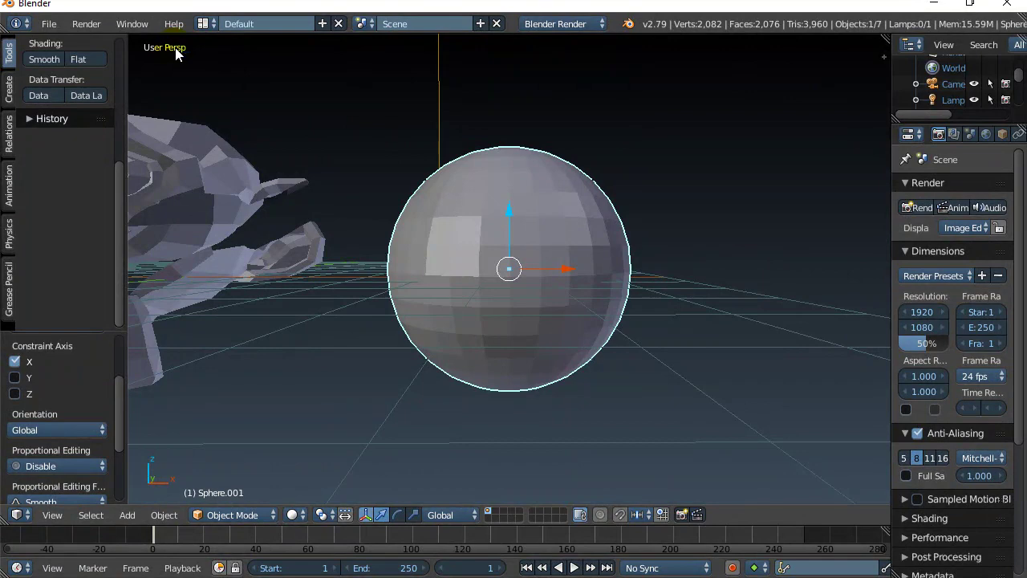
{"action": "key", "text": "KP_5"}
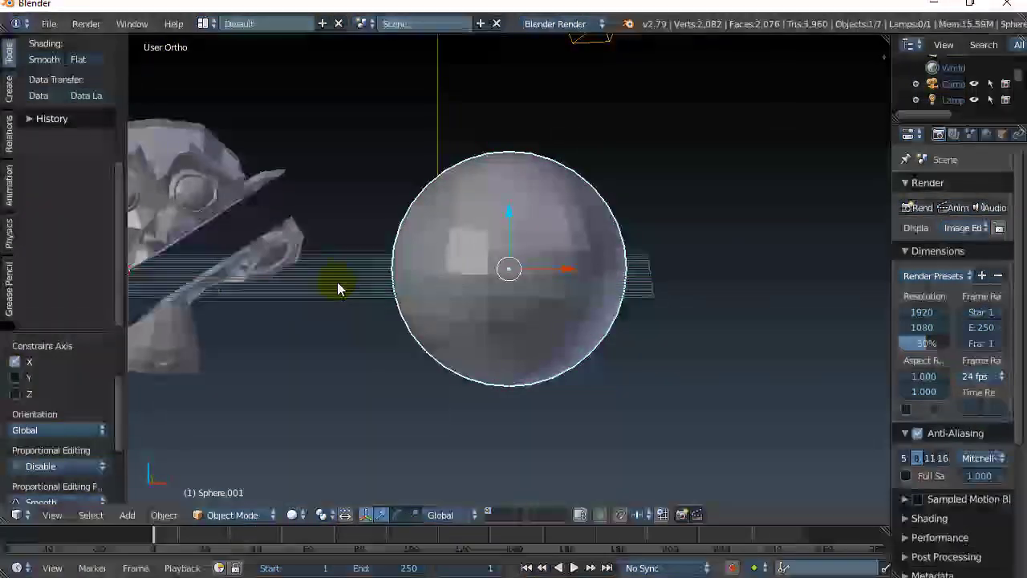
{"action": "left_click", "coordinate": [508, 270]}
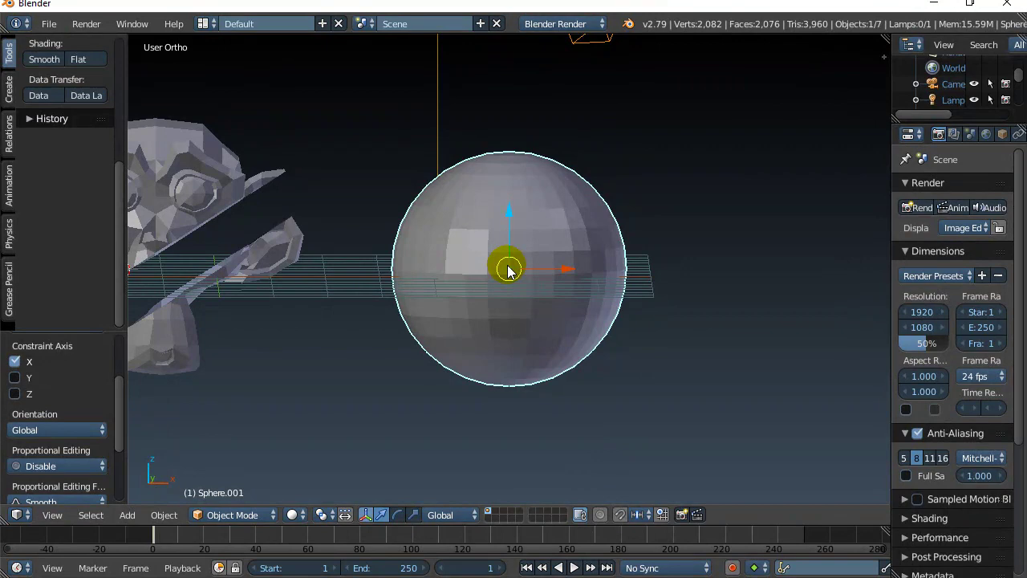
- In Edit Mode, bisect Sphere.001 diagonally from upper right to lower left (normal 0.530, -0.045, -0.847)
{"action": "key", "text": "Tab"}
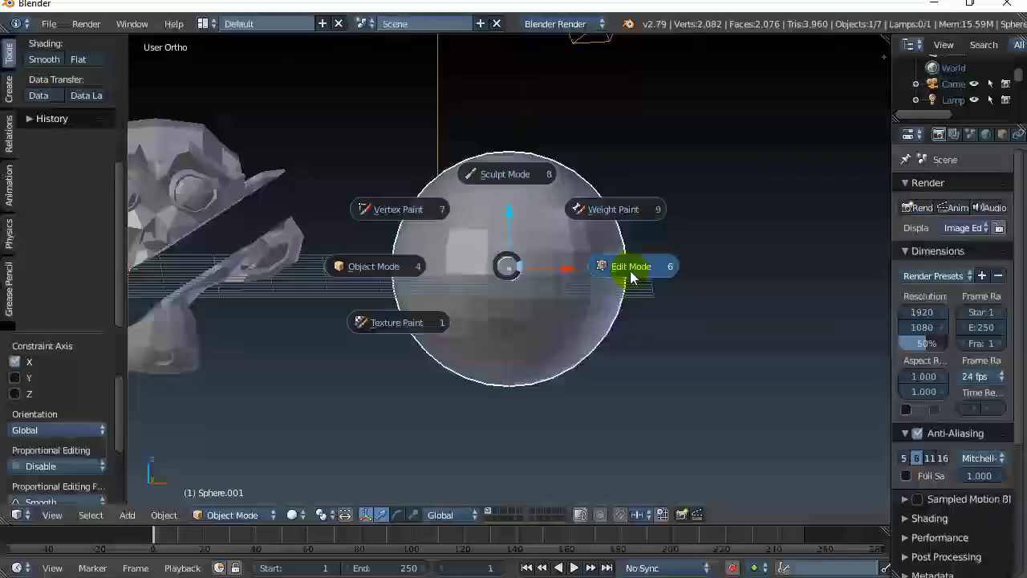
{"action": "left_click", "coordinate": [618, 264]}
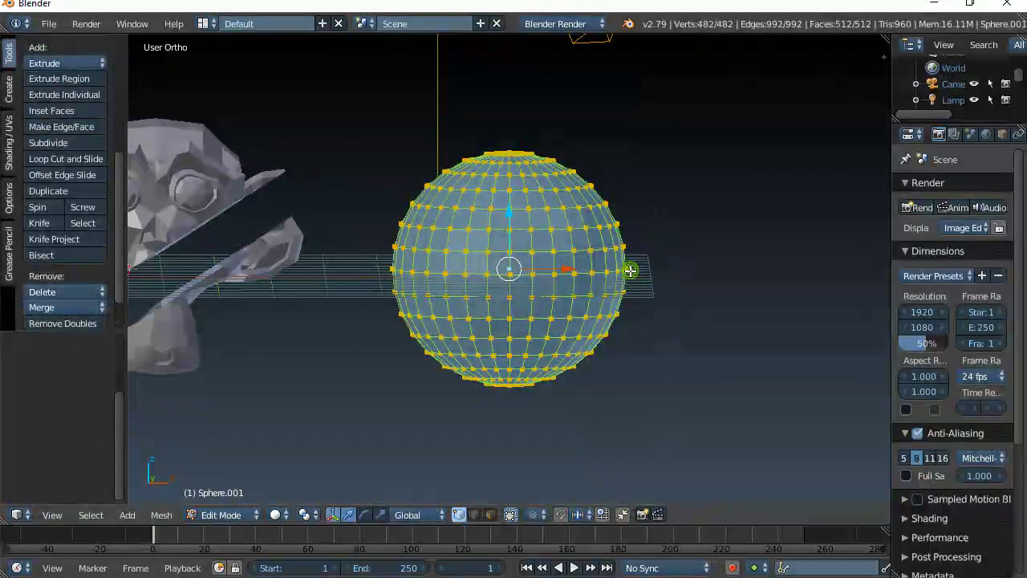
{"action": "left_click", "coordinate": [39, 255]}
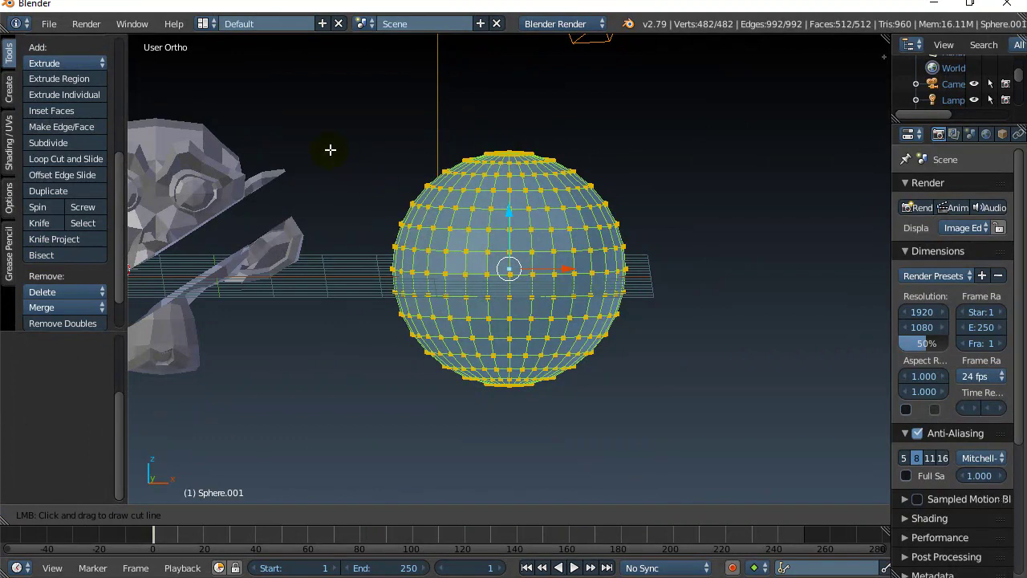
{"action": "left_click", "coordinate": [520, 186]}
{"action": "left_click_drag", "start_coordinate": [709, 159], "coordinate": [273, 433]}
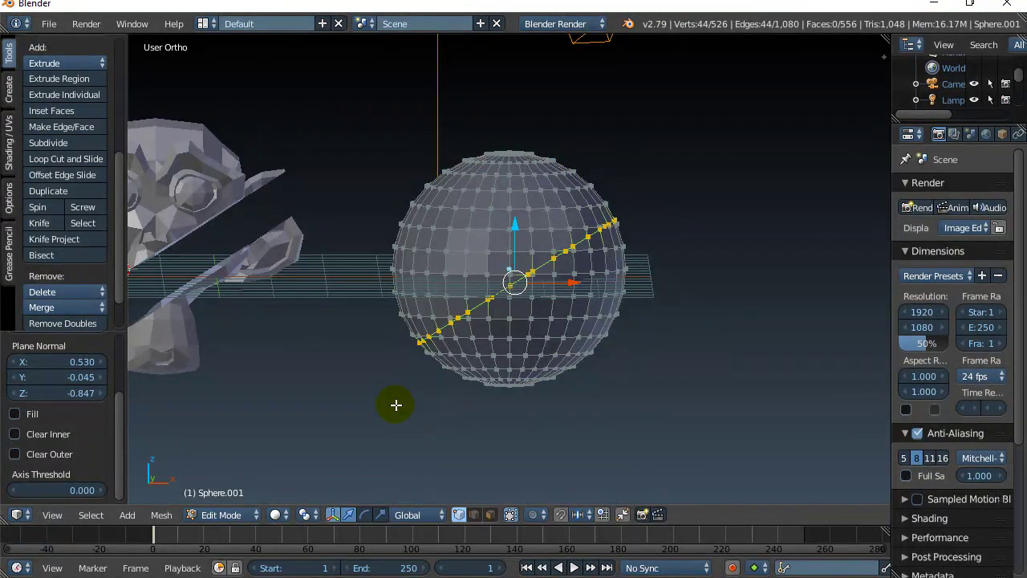
{"action": "mouse_move", "coordinate": [116, 454]}
{"action": "left_mouse_down"}
{"action": "mouse_move", "coordinate": [117, 434]}
{"action": "mouse_move", "coordinate": [116, 463]}
{"action": "mouse_move", "coordinate": [113, 389]}
{"action": "mouse_move", "coordinate": [118, 444]}
{"action": "left_mouse_up"}
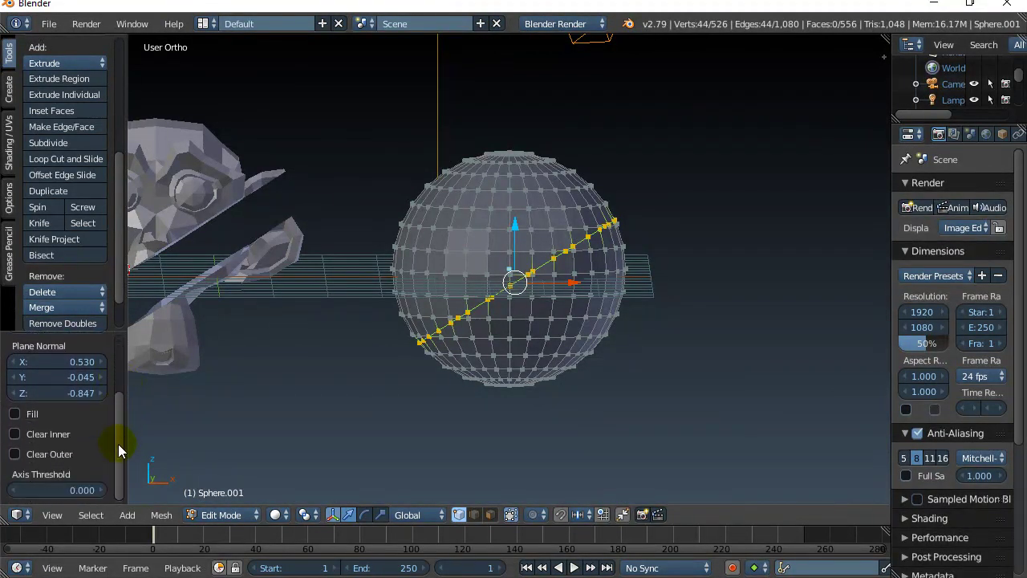
- Enable Clear Outer and Fill on the Bisect for a capped upper half, then return to Object Mode
{"action": "left_click", "coordinate": [15, 434]}
{"action": "left_click", "coordinate": [15, 434]}
{"action": "left_click", "coordinate": [15, 454]}
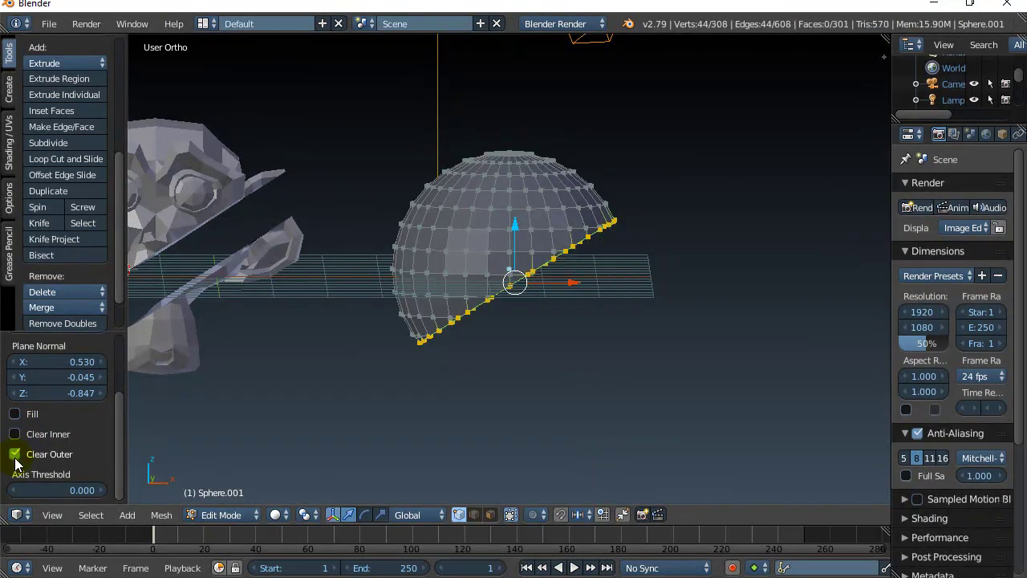
{"action": "middle_click_drag", "start_coordinate": [201, 447], "coordinate": [199, 422]}
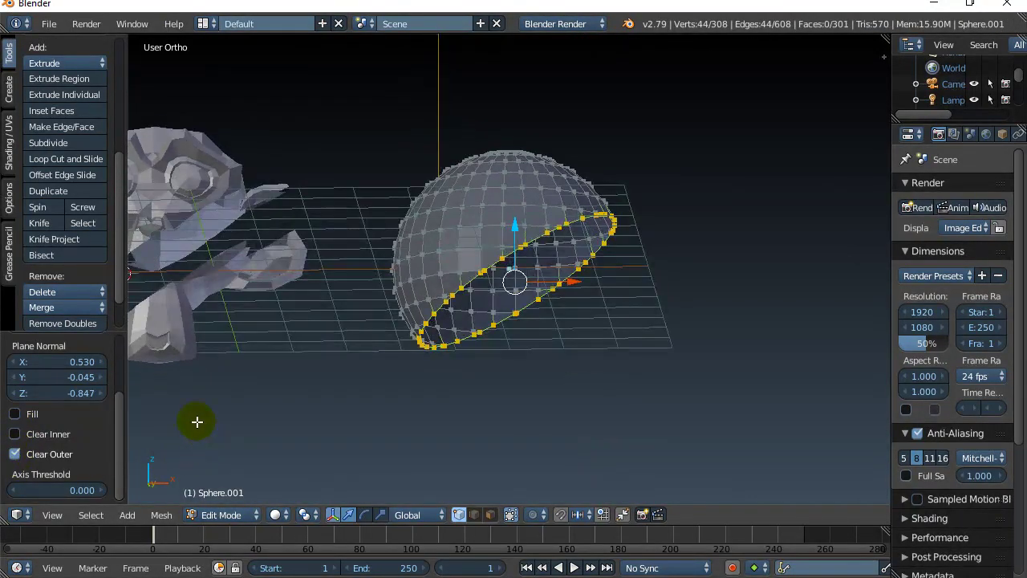
{"action": "left_click", "coordinate": [15, 414]}
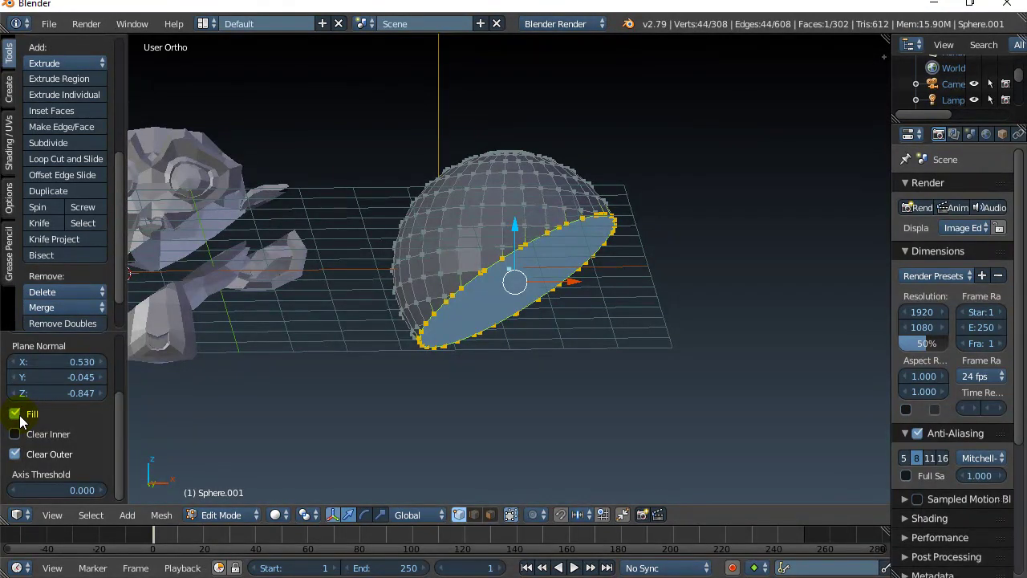
{"action": "left_click", "coordinate": [16, 414]}
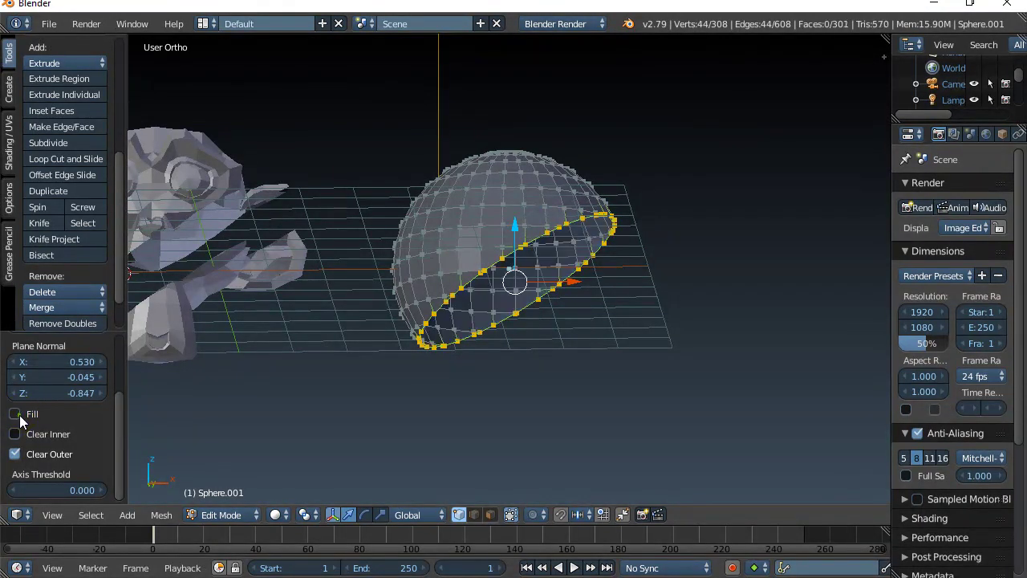
{"action": "left_click", "coordinate": [15, 434]}
{"action": "left_click", "coordinate": [15, 434]}
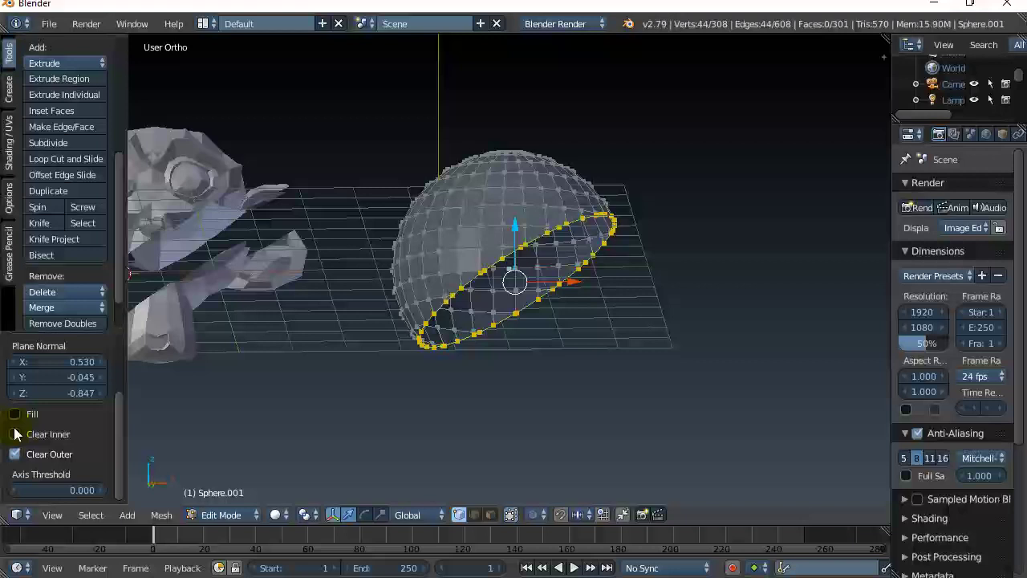
{"action": "left_click", "coordinate": [15, 414]}
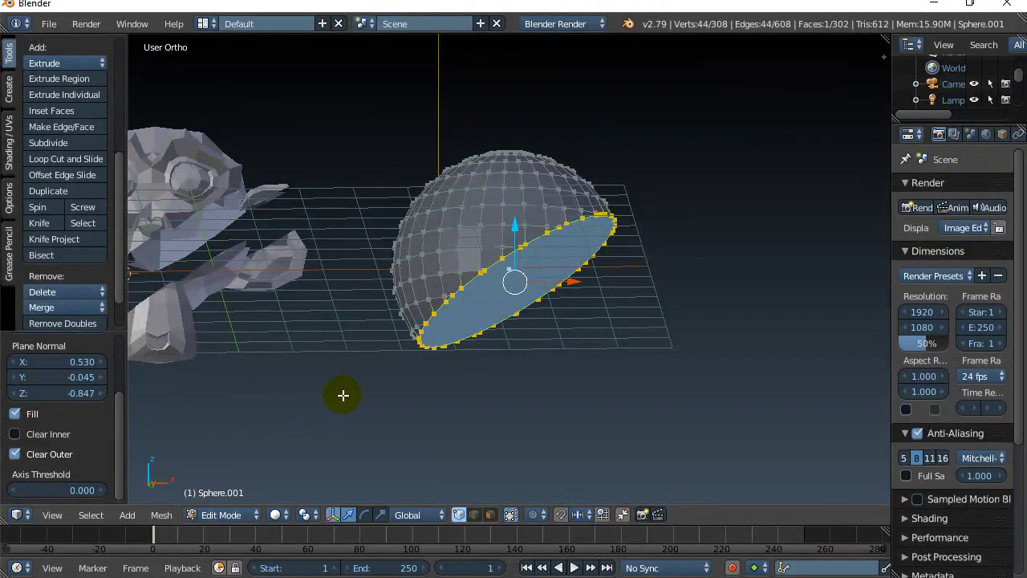
{"action": "key", "text": "Tab"}
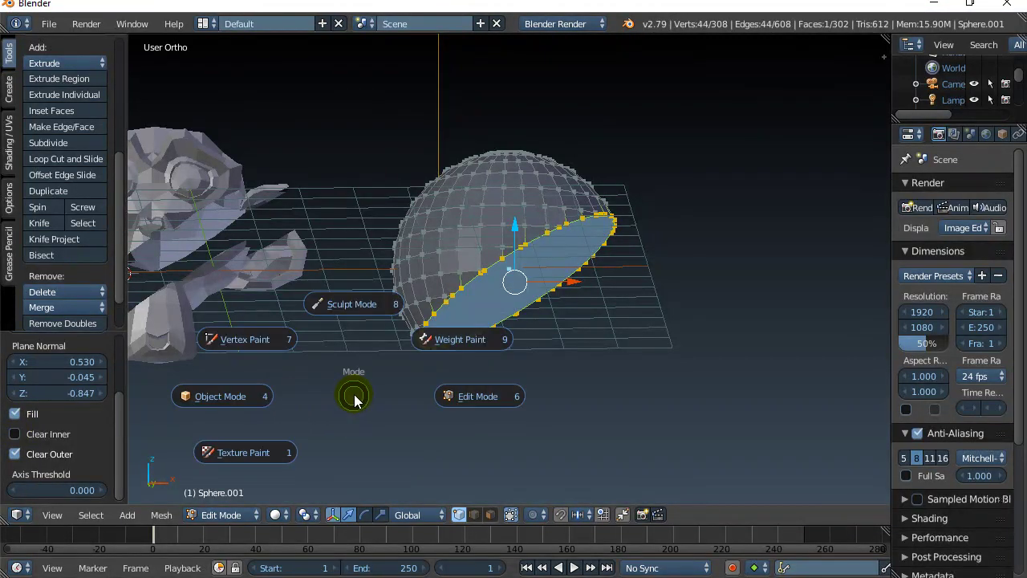
{"action": "left_click", "coordinate": [219, 396]}
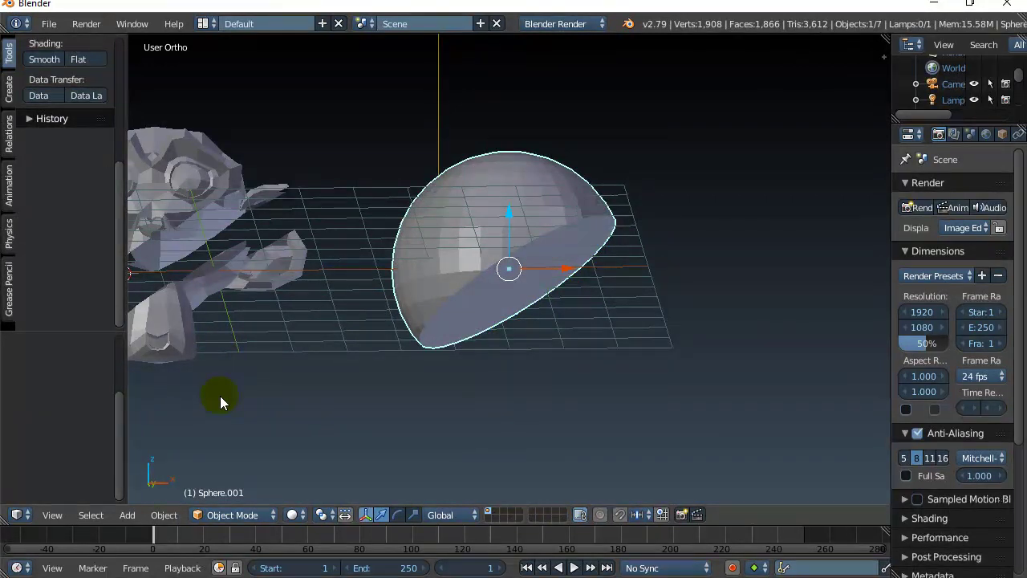
- Undo the trim to restore the whole sphere and re-enter Edit Mode
{"action": "key", "text": "ctrl+z"}
{"action": "key", "text": "Tab"}
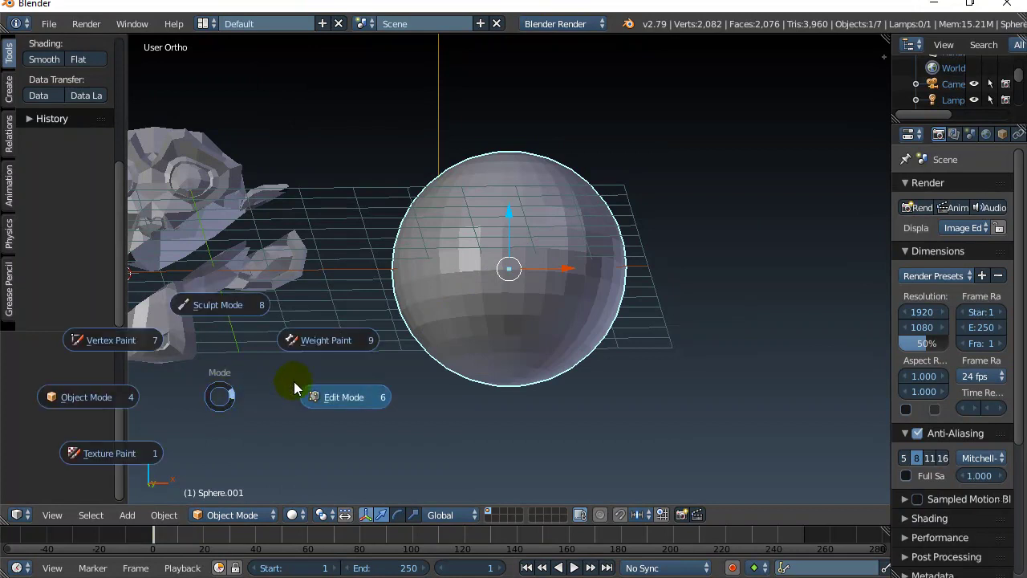
{"action": "left_click", "coordinate": [342, 397]}
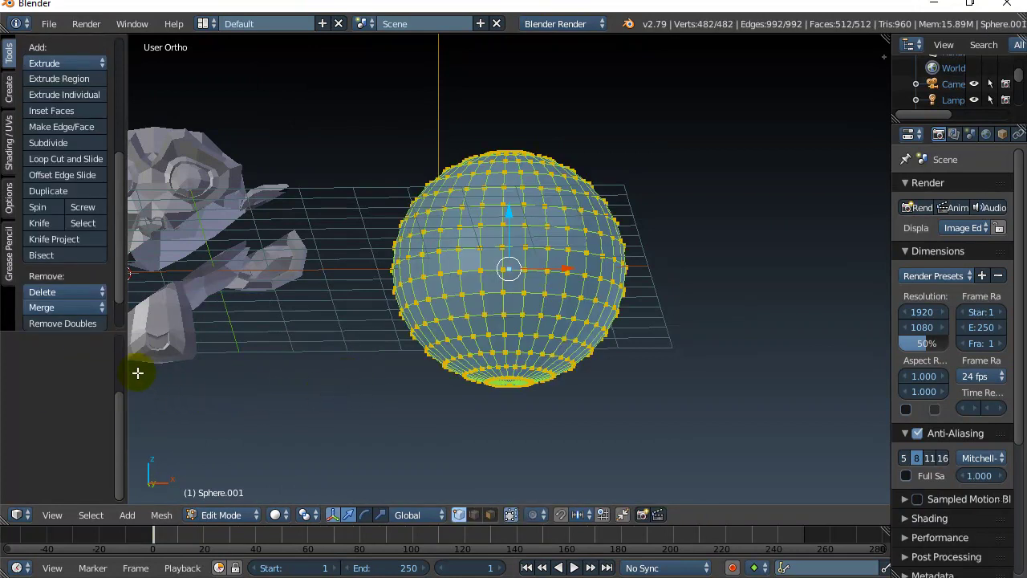
- From front view, bisect the sphere along a shallower diagonal (normal 0.389, 0.000, -0.921), keeping both sides
{"action": "left_click", "coordinate": [49, 257]}
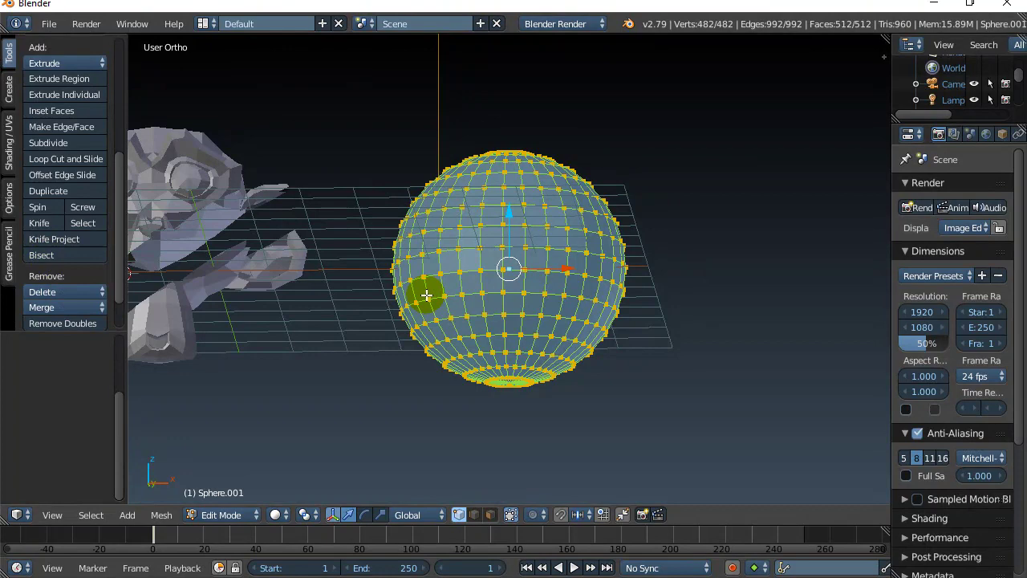
{"action": "key", "text": "KP_1"}
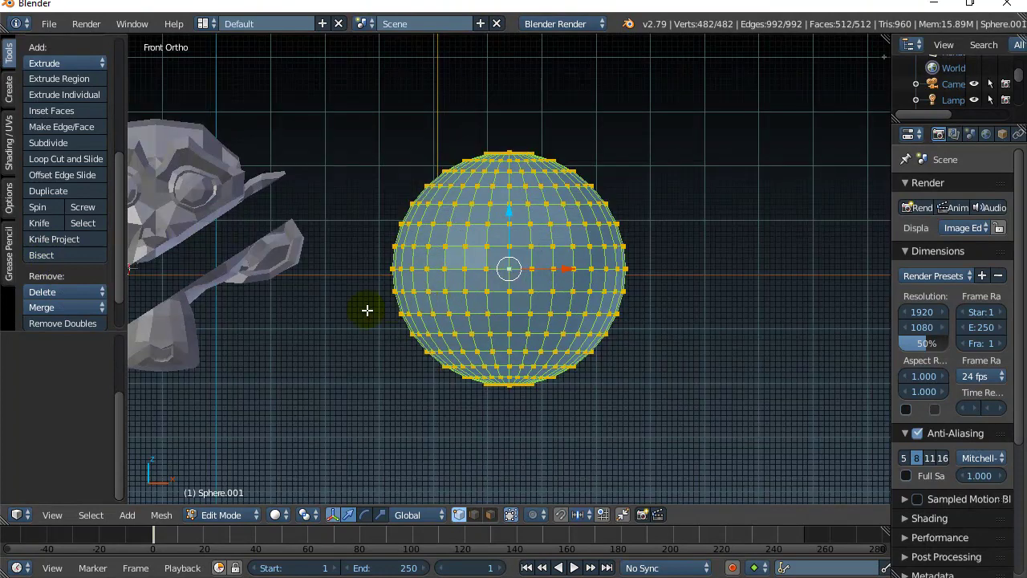
{"action": "left_click", "coordinate": [68, 255]}
{"action": "left_click_drag", "start_coordinate": [688, 200], "coordinate": [334, 358]}
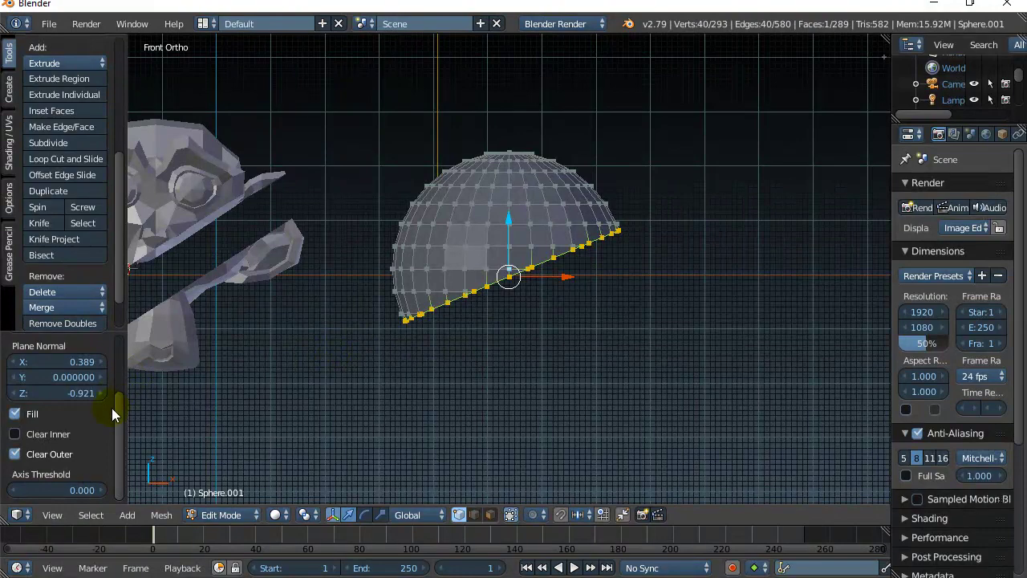
{"action": "left_click", "coordinate": [15, 454]}
{"action": "left_click", "coordinate": [15, 454]}
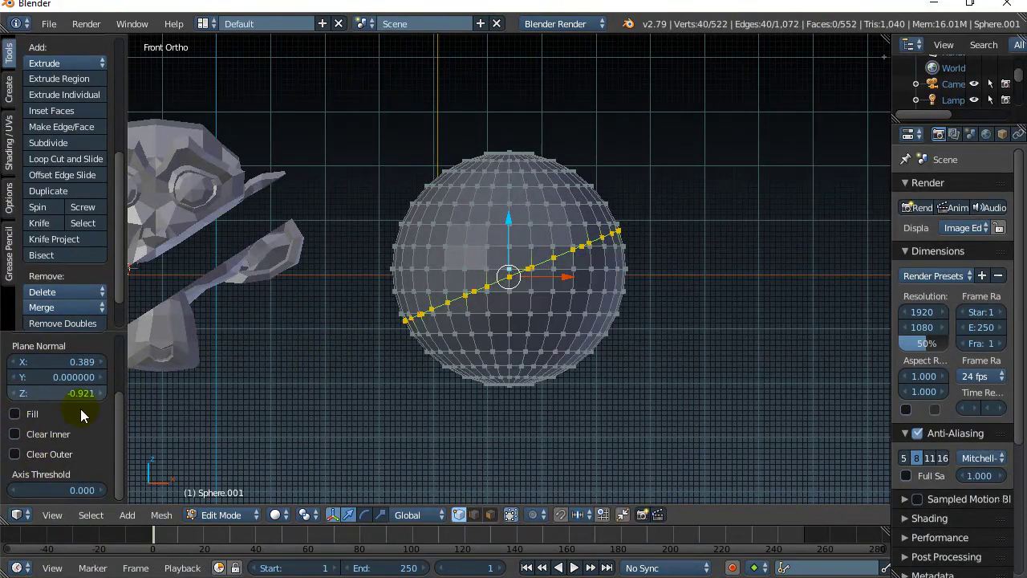
- Select the lower region of Sphere.001 below the diagonal cut, 264 of 552 faces
{"action": "left_click", "coordinate": [90, 515]}
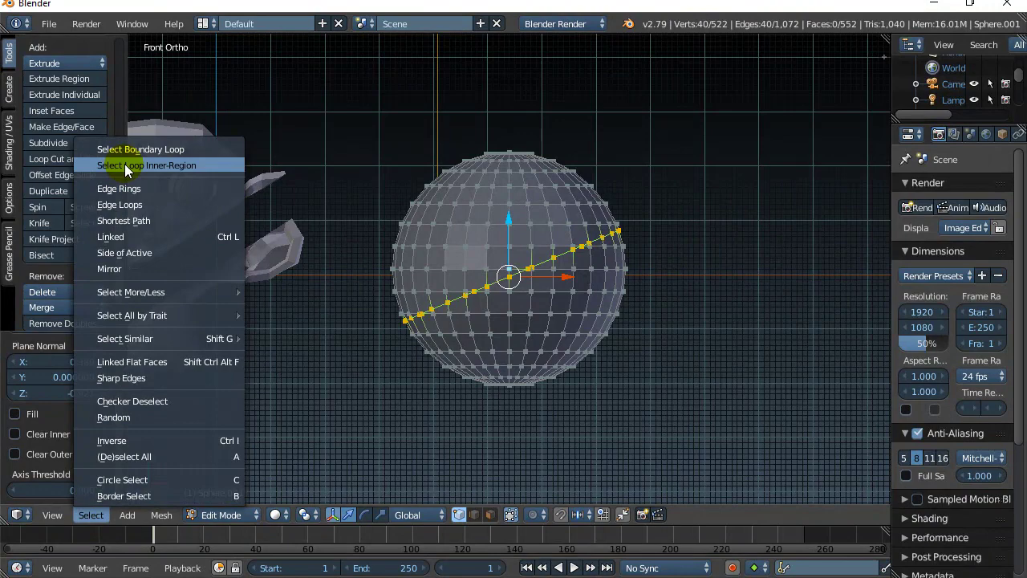
{"action": "left_click", "coordinate": [169, 166]}
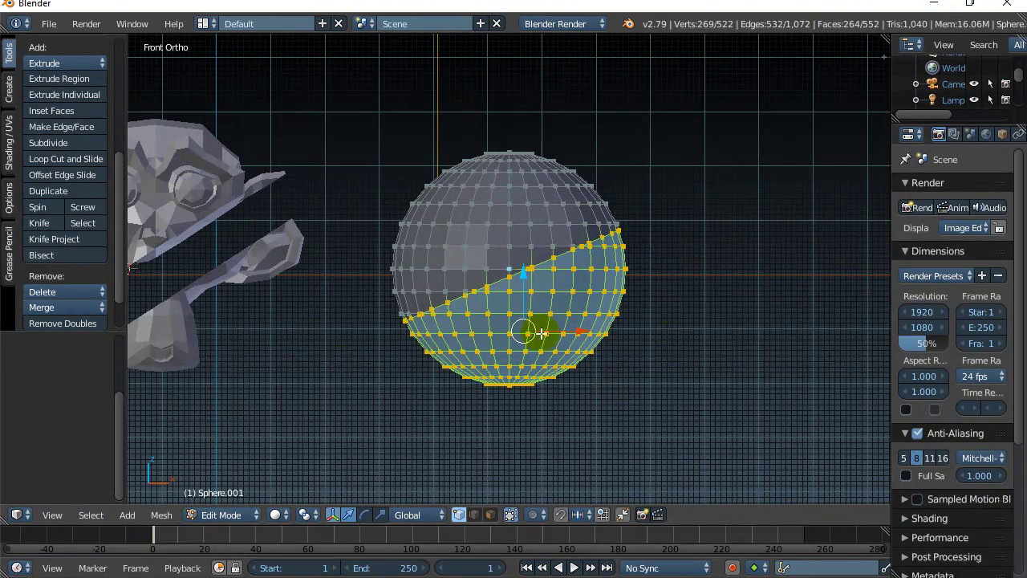
{"action": "left_click", "coordinate": [83, 516]}
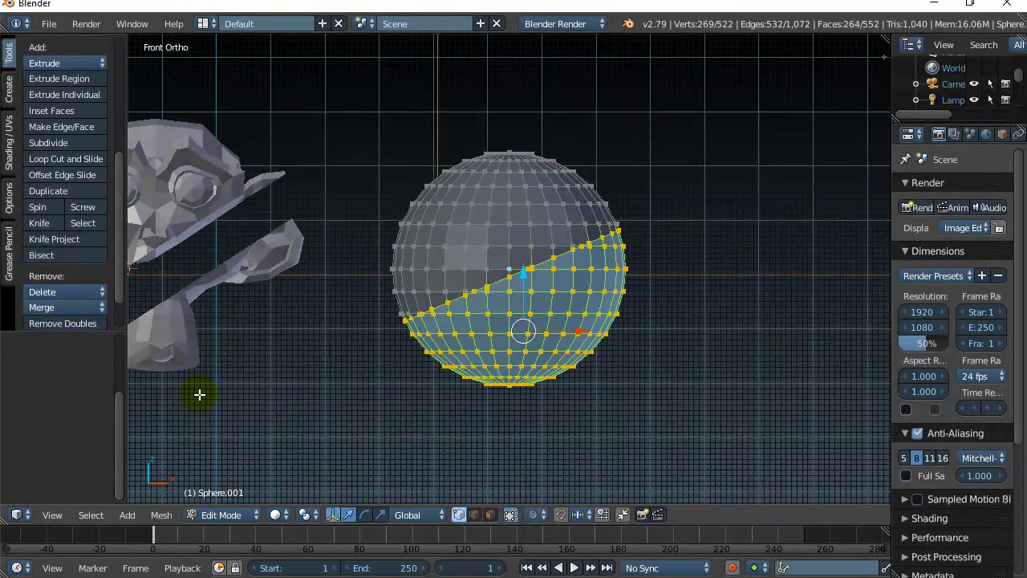
- Separate the selected lower part into its own object using P > Selection
{"action": "left_click", "coordinate": [161, 515]}
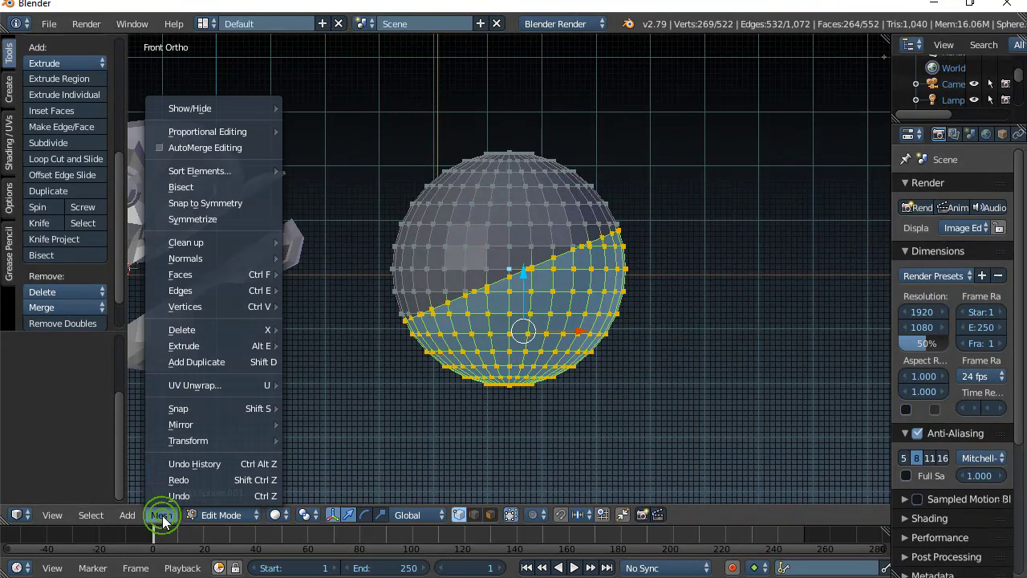
{"action": "mouse_move", "coordinate": [203, 304]}
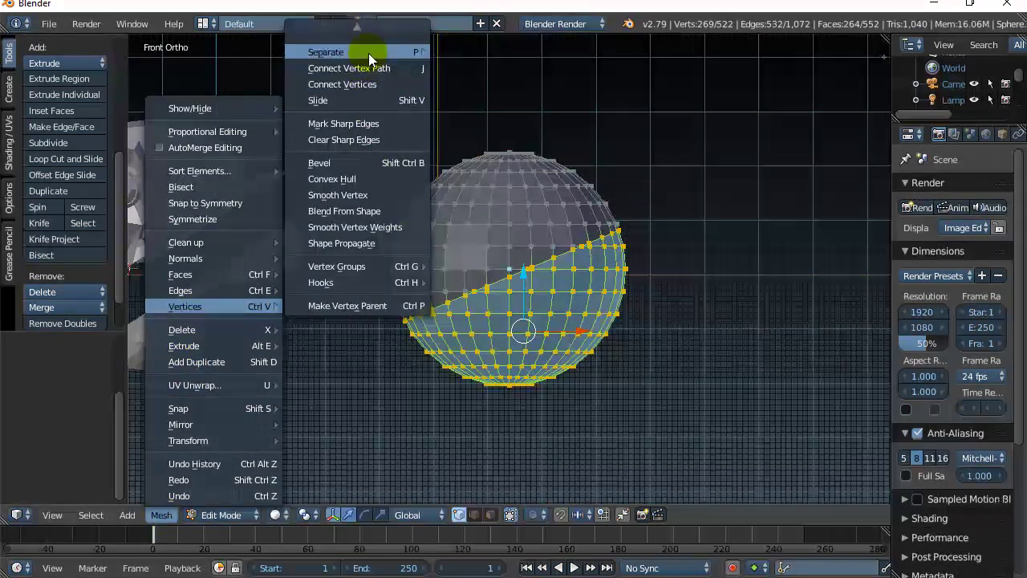
{"action": "mouse_move", "coordinate": [369, 52]}
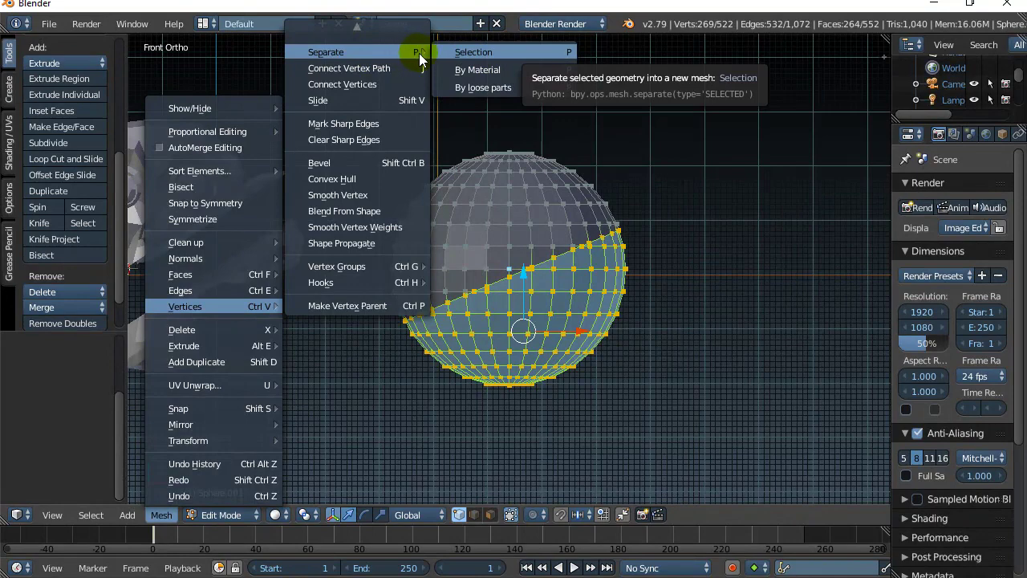
{"action": "left_click", "coordinate": [735, 299]}
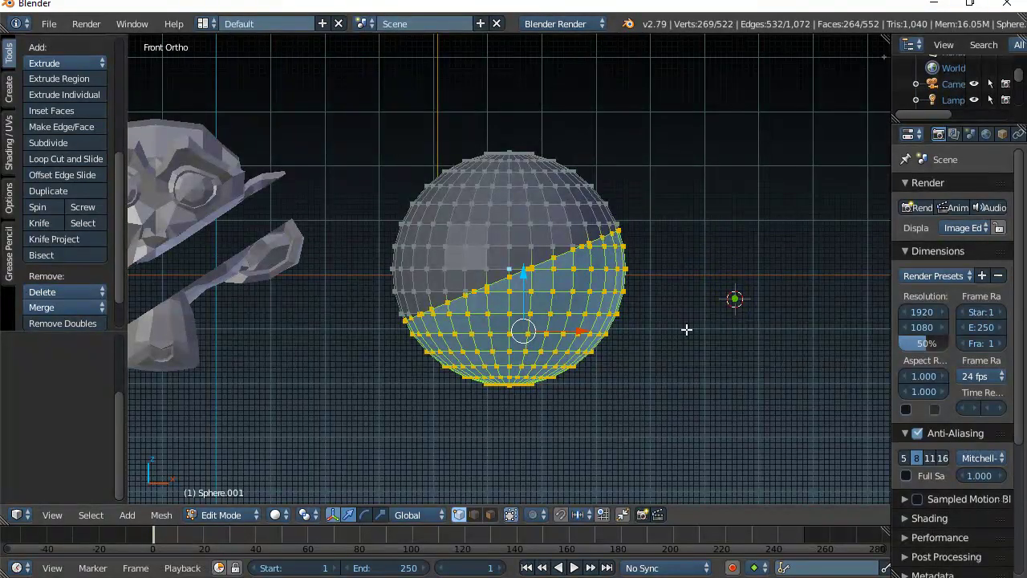
{"action": "key", "text": "p"}
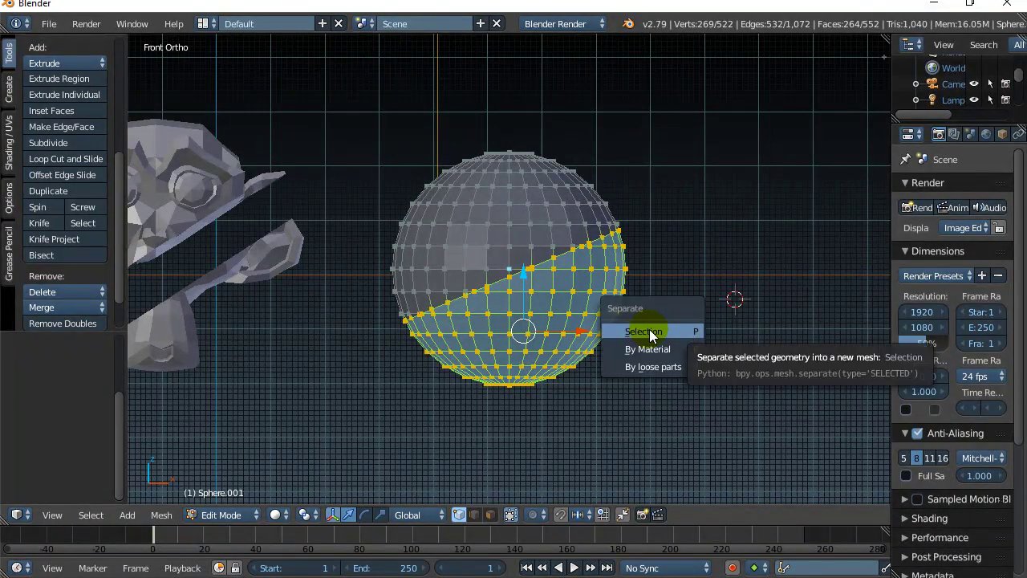
{"action": "left_click", "coordinate": [649, 330]}
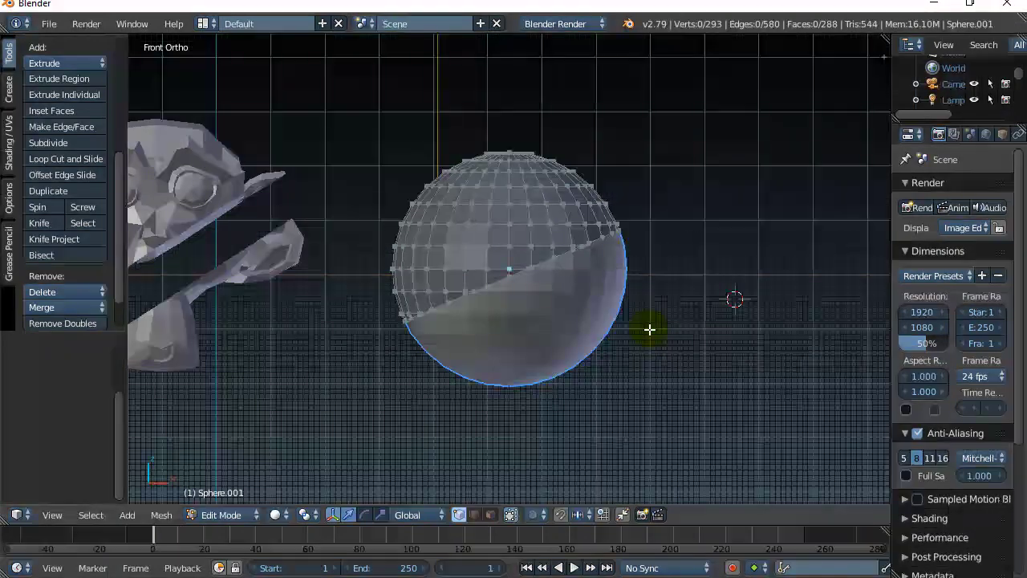
- In Object Mode, move the separated lower half Sphere.002 to the right along X
{"action": "key", "text": "ctrl+Tab"}
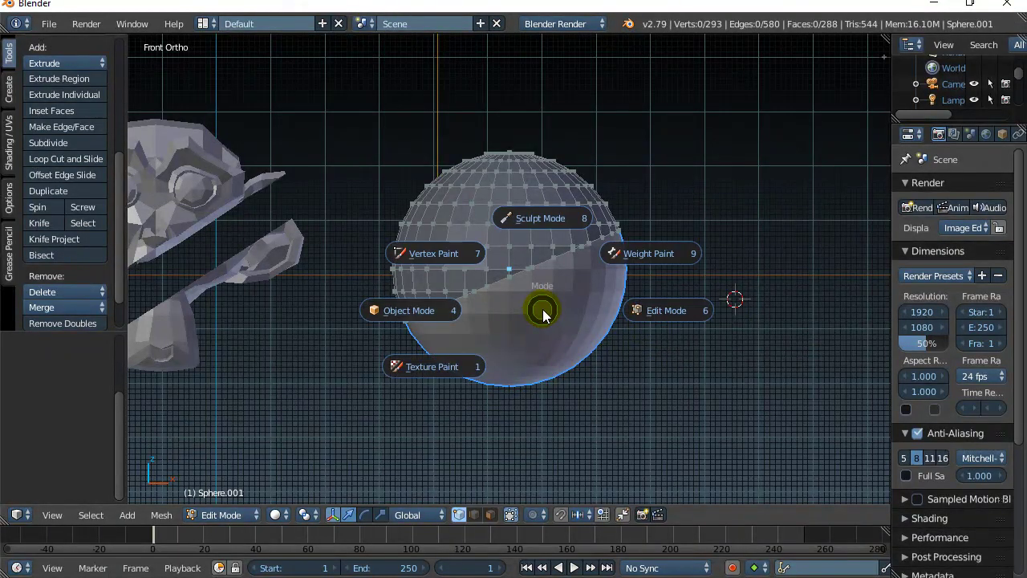
{"action": "left_click", "coordinate": [429, 312]}
{"action": "right_click", "coordinate": [535, 327]}
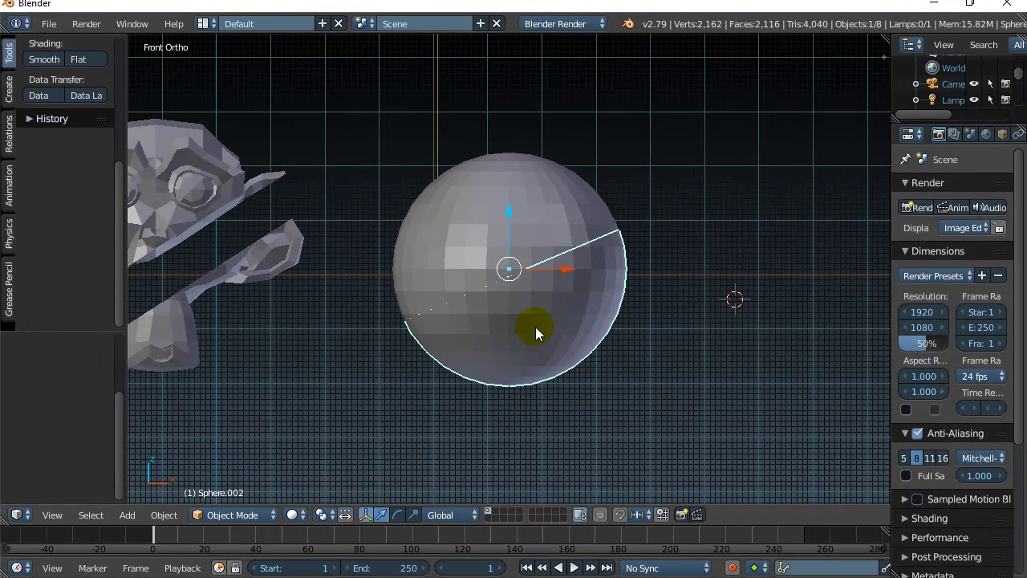
{"action": "left_click_drag", "start_coordinate": [562, 265], "coordinate": [672, 268]}
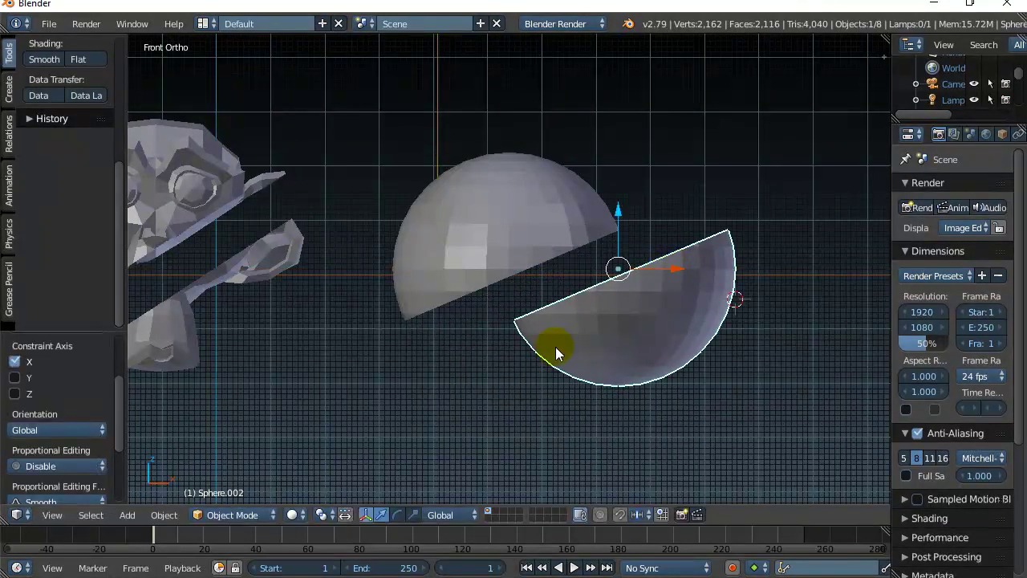
- Orbit and pan the view to centre on the second sphere
{"action": "middle_click_drag", "start_coordinate": [556, 352], "coordinate": [573, 376]}
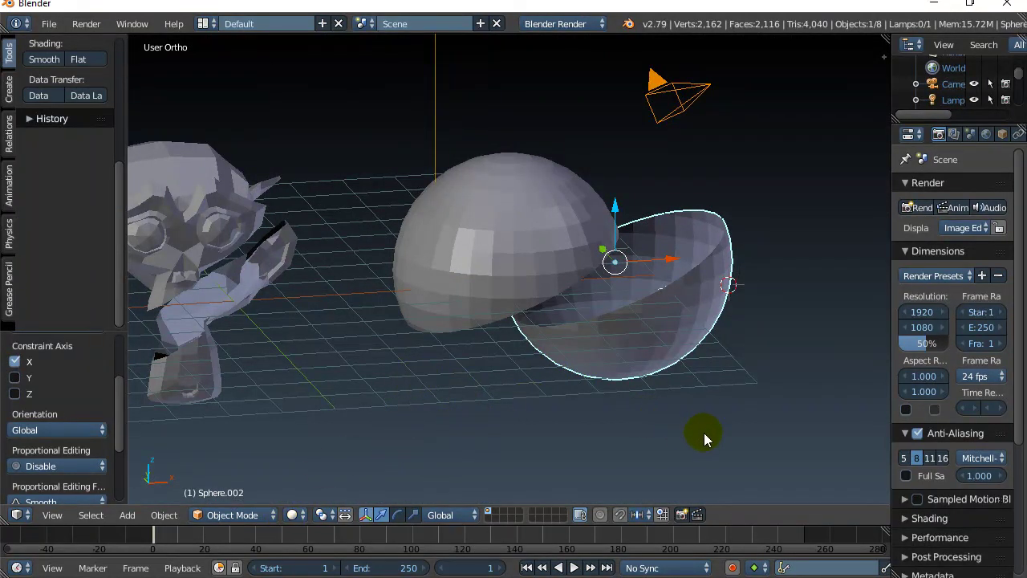
{"action": "middle_click_drag", "start_coordinate": [703, 432], "coordinate": [44, 400], "text": "shift"}
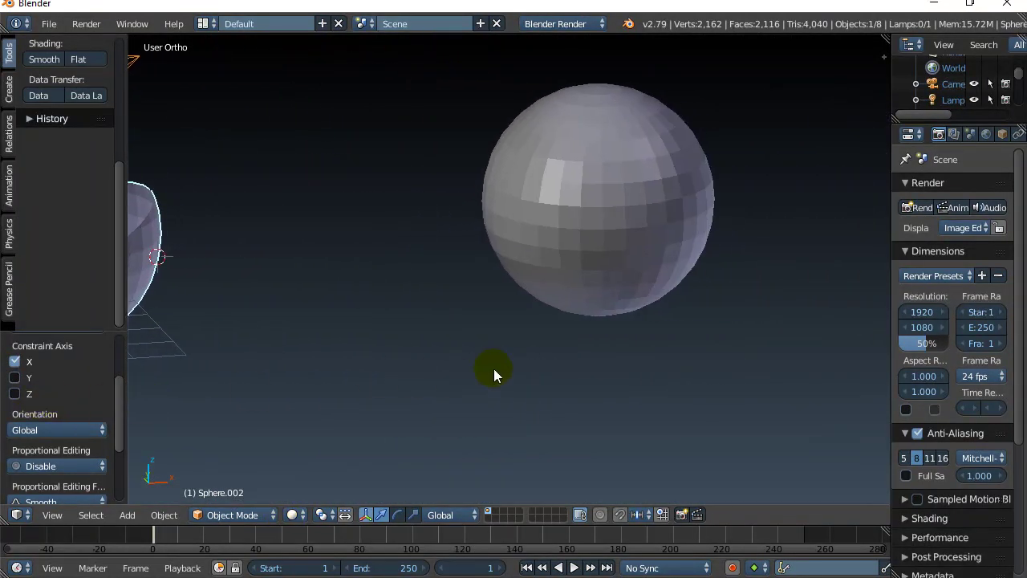
{"action": "middle_click_drag", "start_coordinate": [493, 371], "coordinate": [398, 401], "text": "shift"}
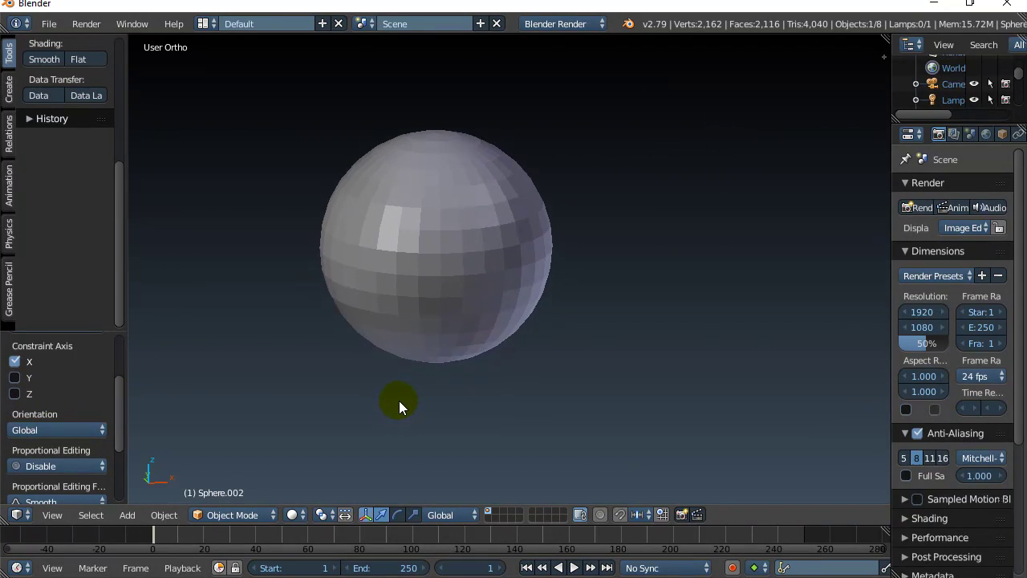
- From front view, bisect the sphere Sphere diagonally, lower left to upper right (normal 0.440, 0.000, -0.898)
{"action": "right_click", "coordinate": [416, 277]}
{"action": "key", "text": "ctrl+Tab"}
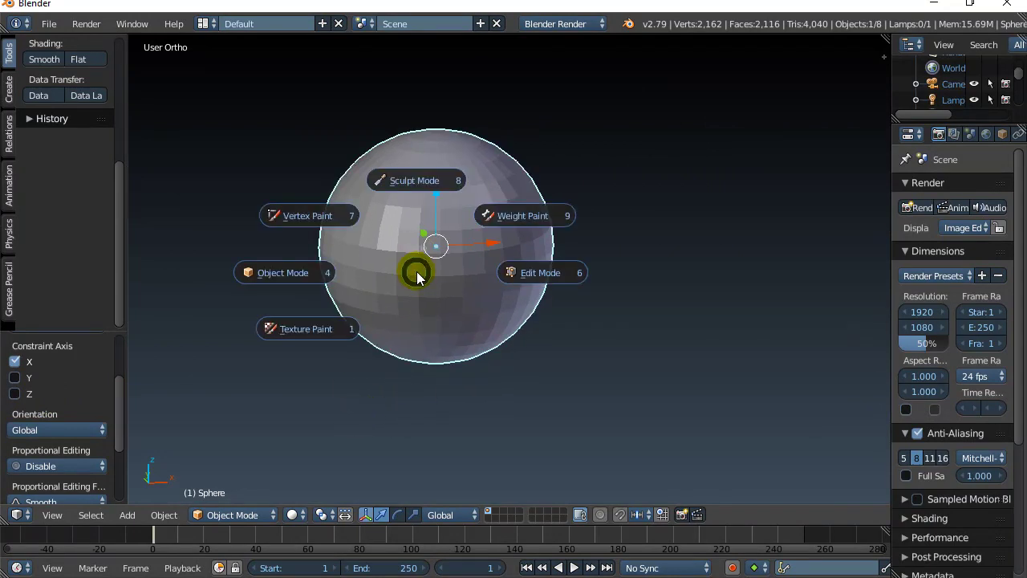
{"action": "left_click", "coordinate": [542, 269]}
{"action": "key", "text": "KP_1"}
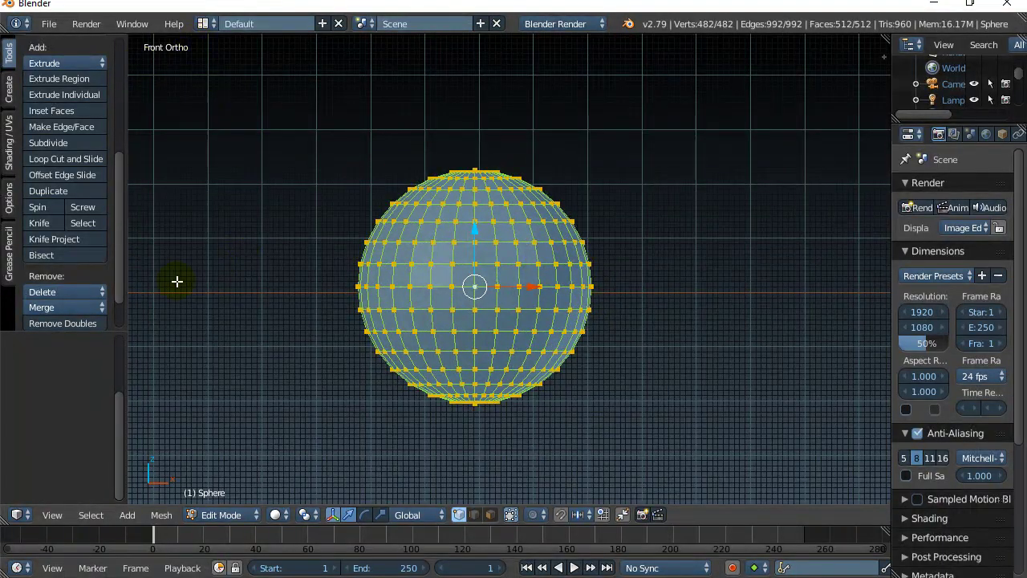
{"action": "left_click", "coordinate": [46, 254]}
{"action": "left_click_drag", "start_coordinate": [725, 179], "coordinate": [268, 400]}
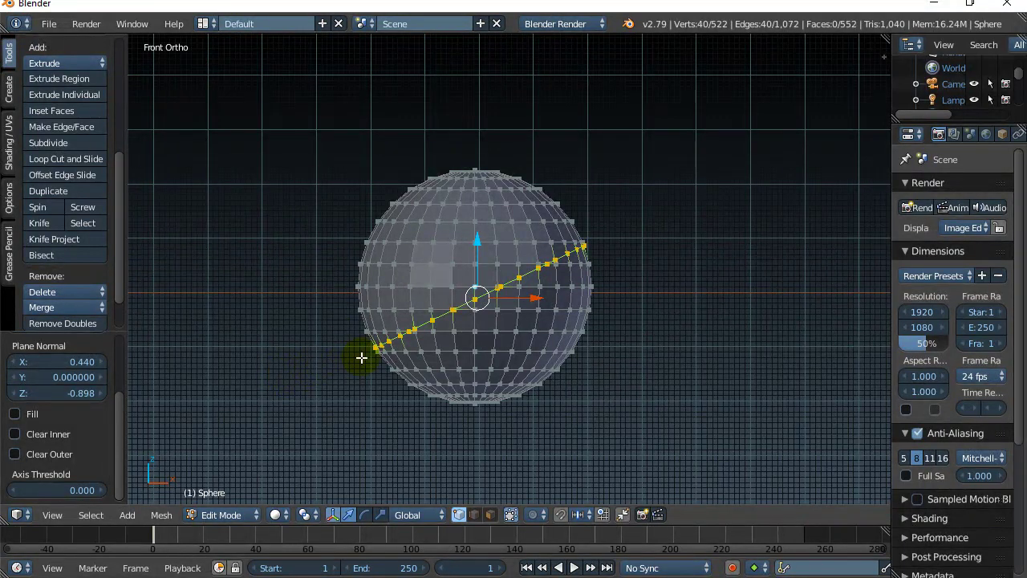
{"action": "key", "text": "h"}
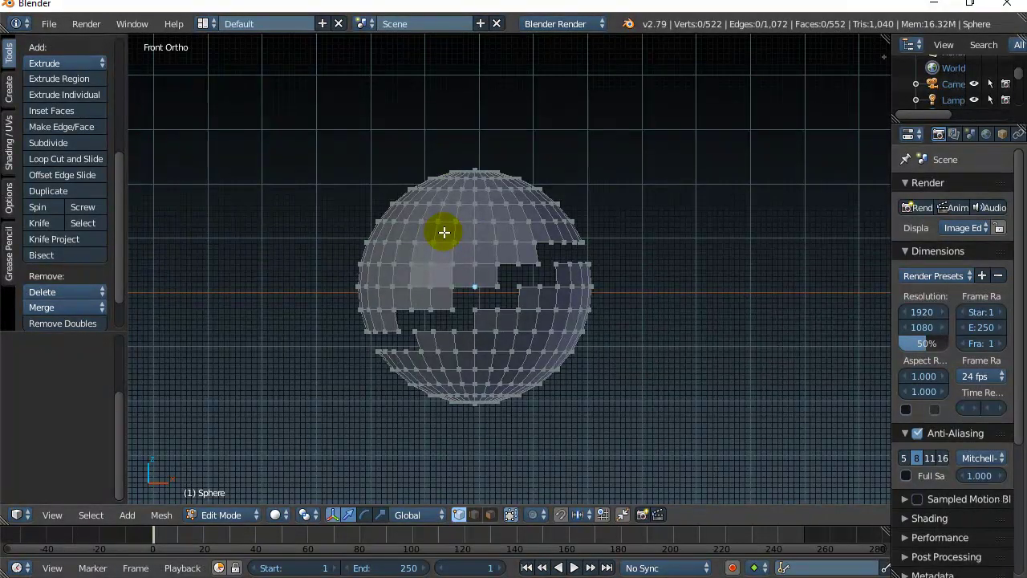
- Use Select Linked (L) to pick only Sphere's lower piece, 258 of 552 faces
{"action": "left_click", "coordinate": [90, 514]}
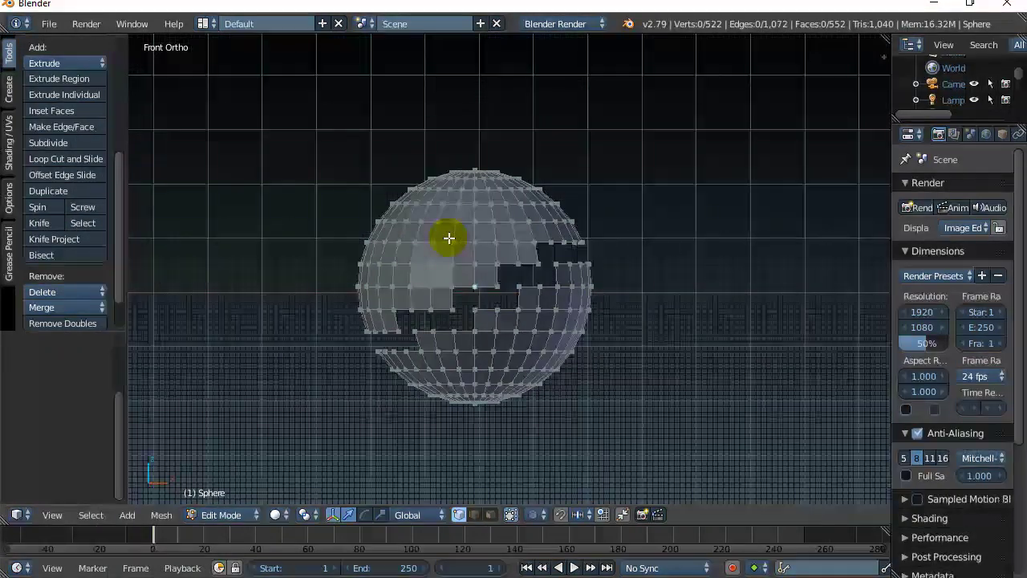
{"action": "key", "text": "l"}
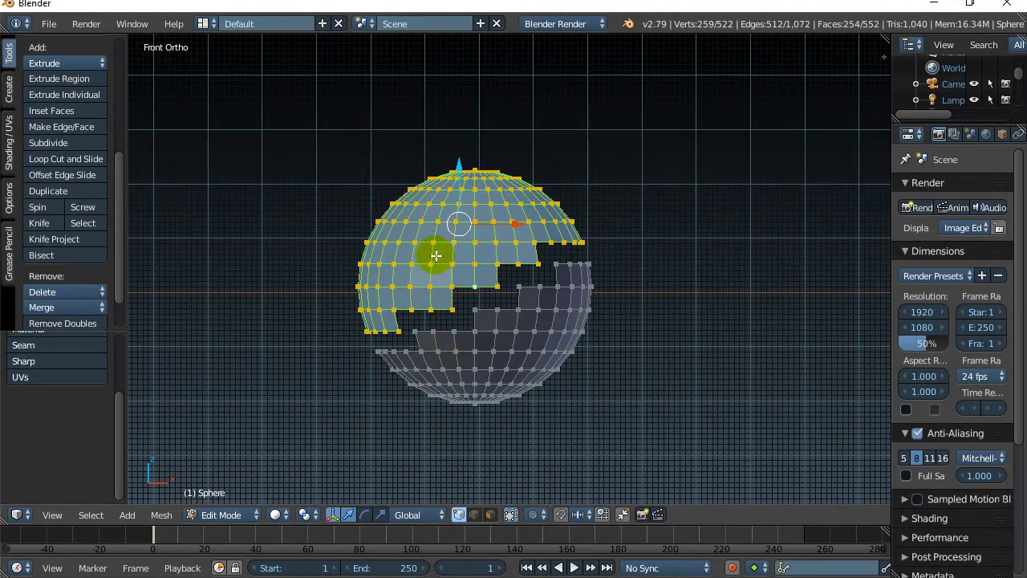
{"action": "key", "text": "l"}
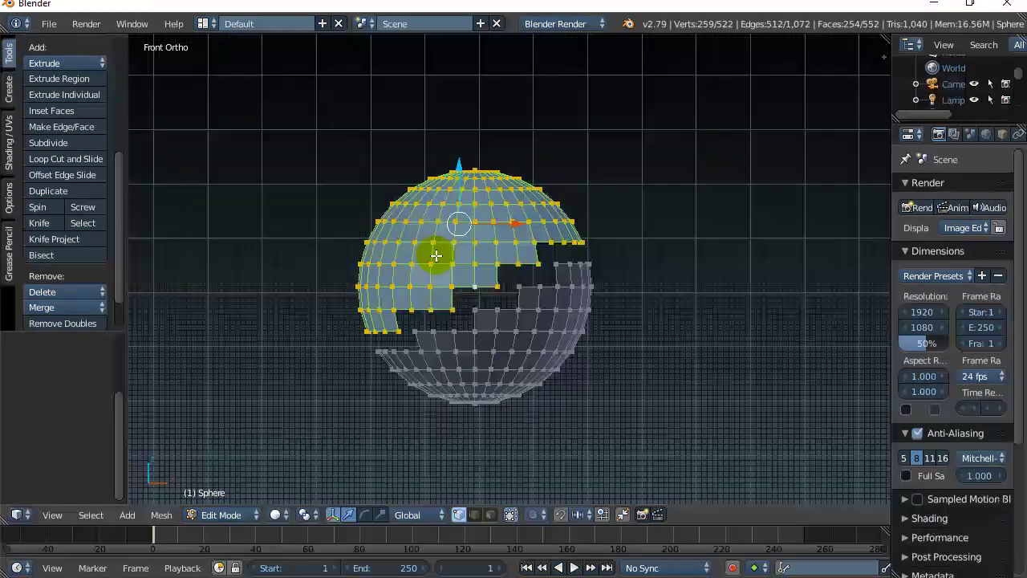
{"action": "key", "text": "a"}
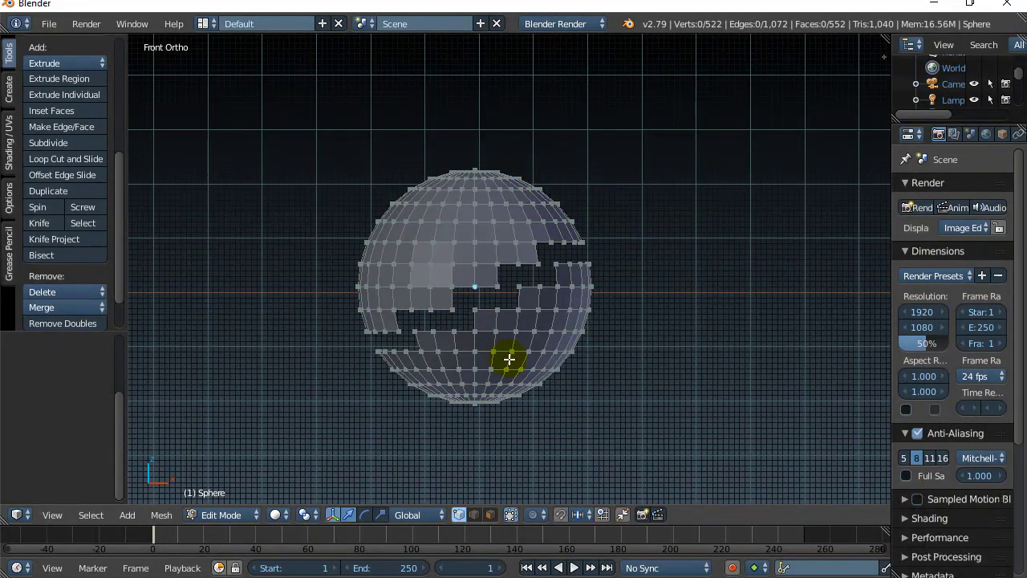
{"action": "key", "text": "l"}
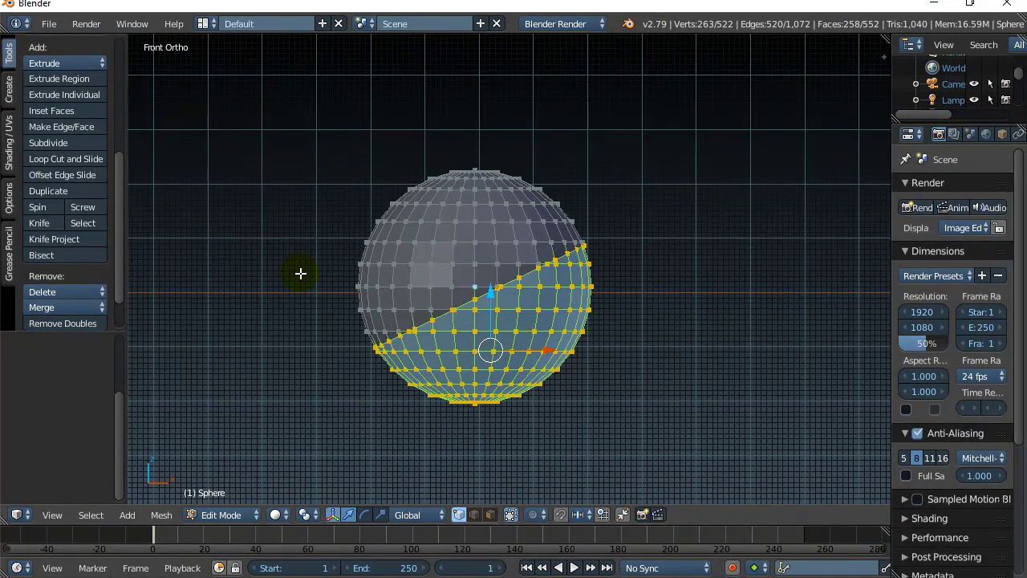
- Separate the selected lower piece into its own object and return to Object Mode
{"action": "key", "text": "p"}
{"action": "left_click", "coordinate": [297, 274]}
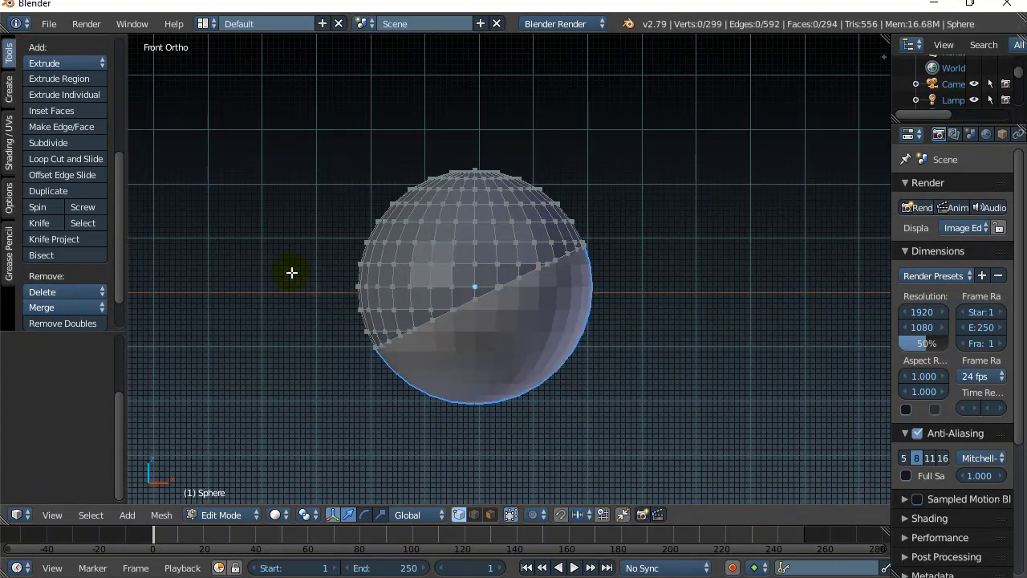
{"action": "key", "text": "Tab"}
{"action": "left_click", "coordinate": [164, 283]}
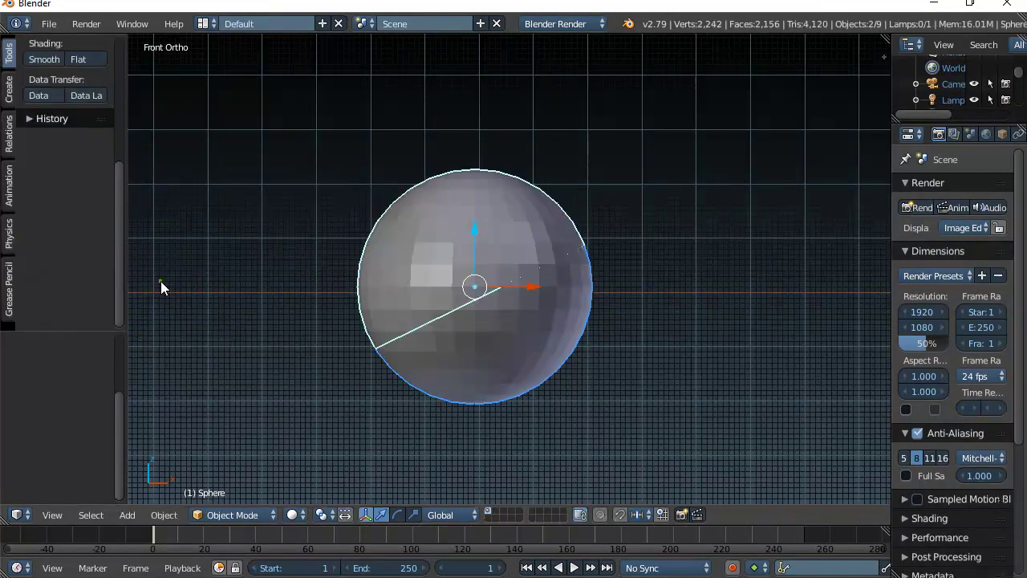
- Move the separated lower piece, Sphere.003, along the X axis
{"action": "right_click", "coordinate": [552, 317]}
{"action": "key", "text": "g"}
{"action": "key", "text": "x"}
{"action": "left_click", "coordinate": [653, 284]}
- Select both halves together with Sphere and move them along the X axis
{"action": "middle_click_drag", "start_coordinate": [654, 284], "coordinate": [477, 343]}
{"action": "scroll", "coordinate": [473, 342], "scroll_direction": "down", "scroll_amount": 5}
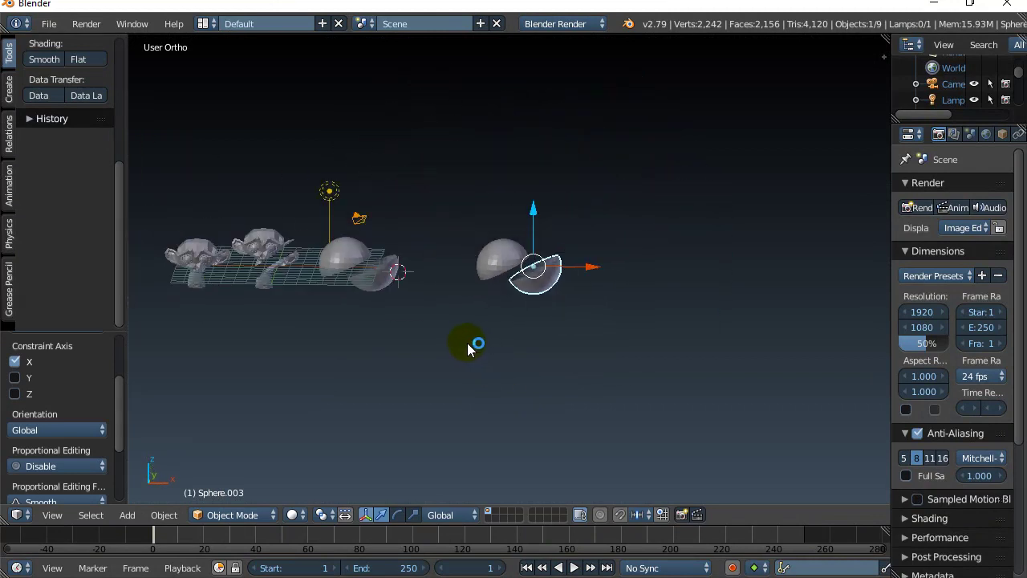
{"action": "right_click", "coordinate": [497, 265], "text": "shift"}
{"action": "key", "text": "g"}
{"action": "key", "text": "x"}
{"action": "left_click", "coordinate": [518, 271]}
{"action": "middle_click_drag", "start_coordinate": [518, 270], "coordinate": [344, 309]}
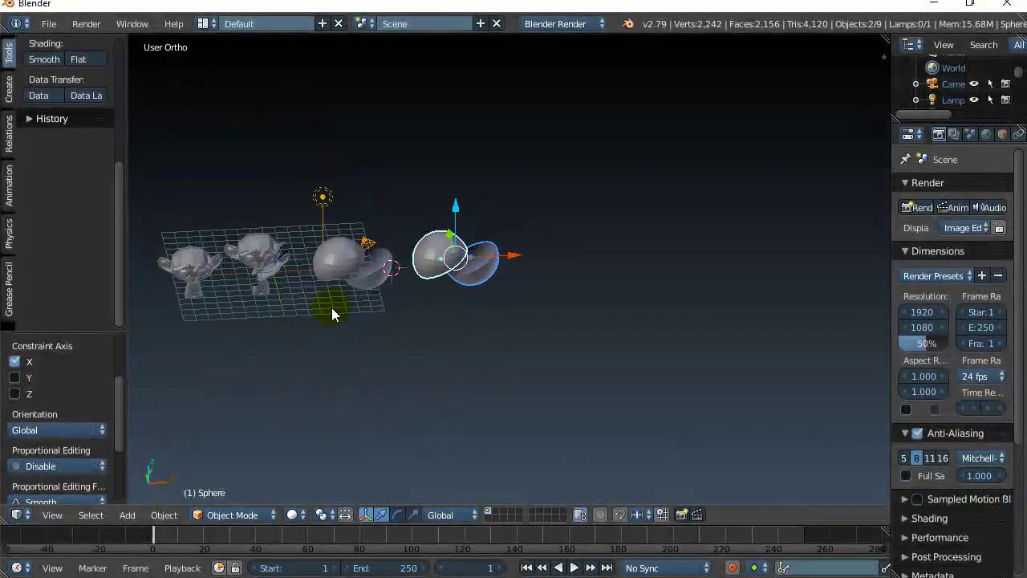